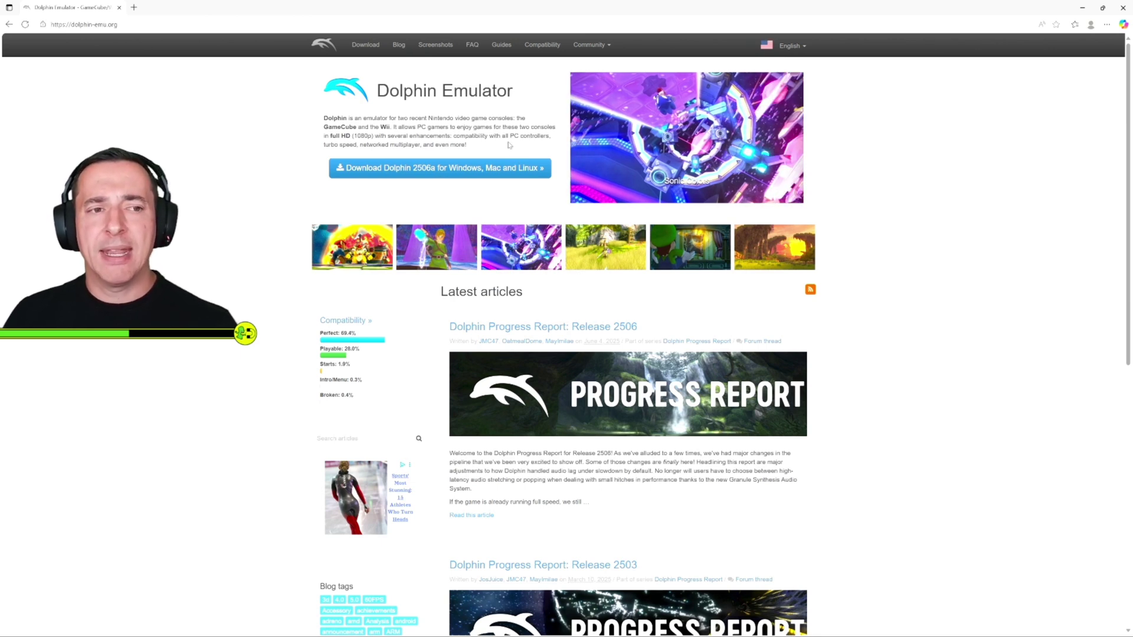
Open the Ripping Games guide on the Dolphin website and skim its sections on ripping discs
click(509, 48)
click(337, 114)
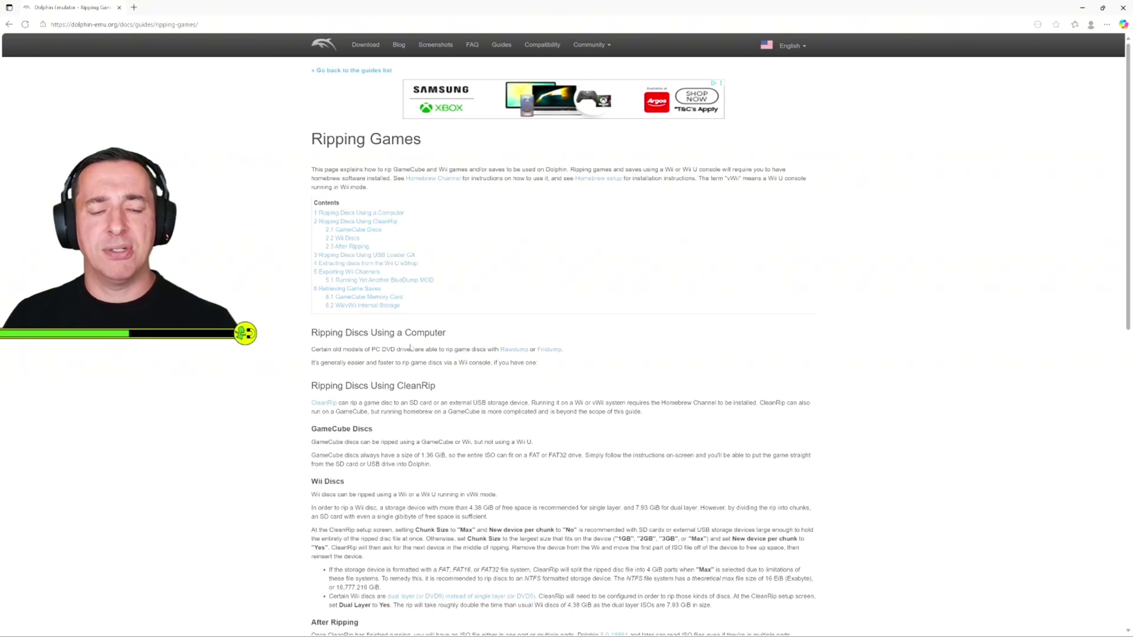
scroll(415, 389, down, 1)
scroll(414, 389, down, 3)
scroll(416, 392, up, 4)
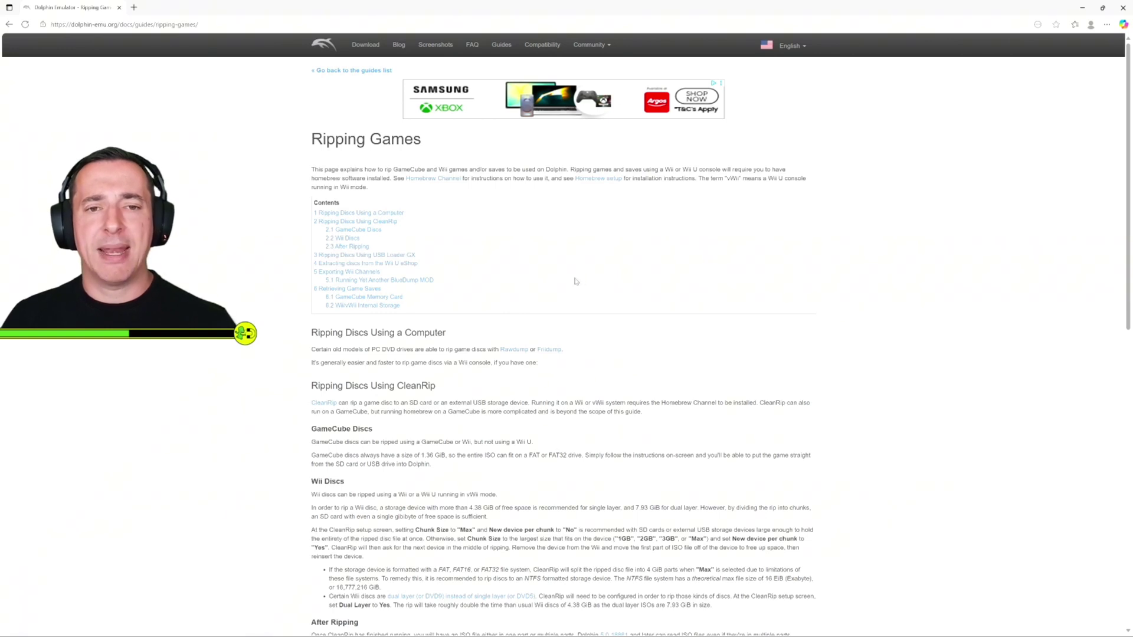
Return to the Dolphin home page, view the Super Mario Galaxy screenshot enlarged, and close it
click(331, 49)
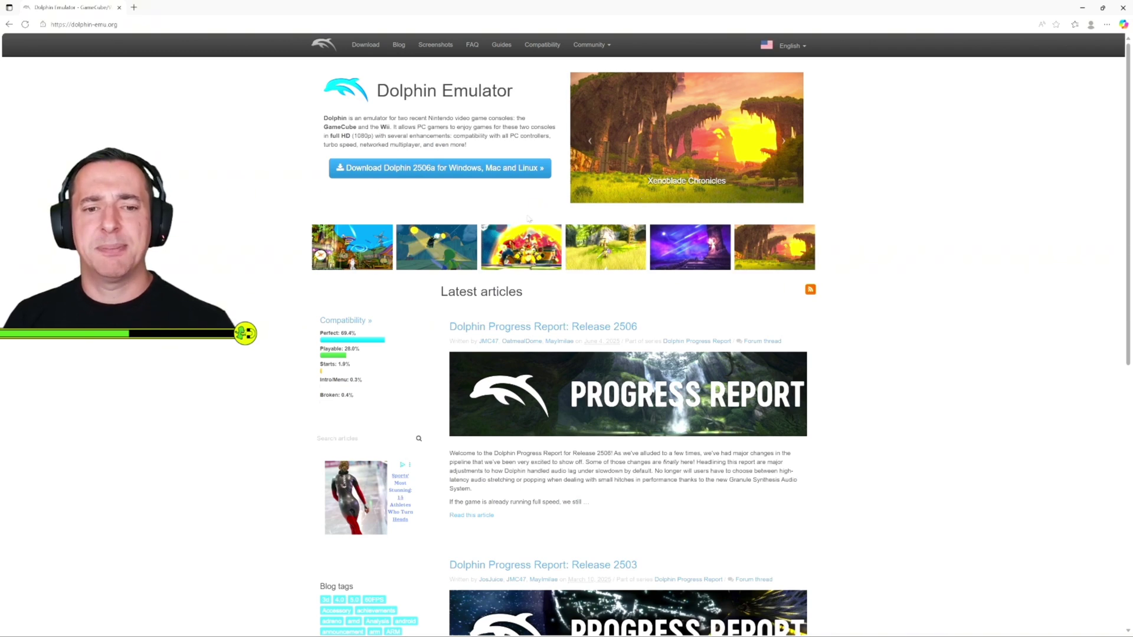
click(523, 247)
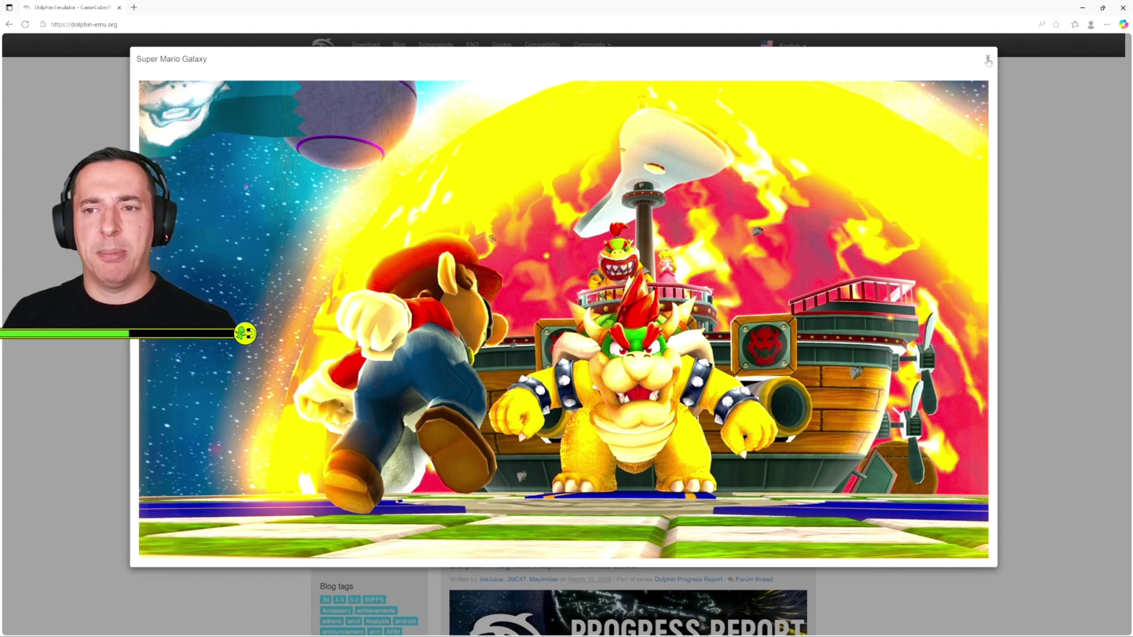
click(988, 60)
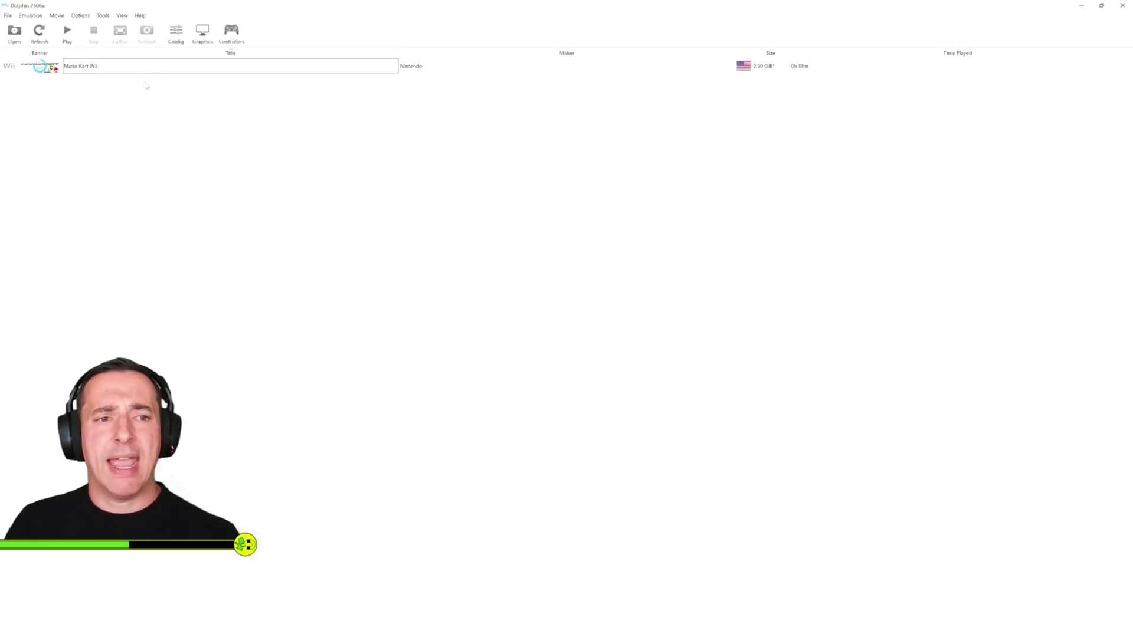
Review the controller types offered for GameCube Port 1 in the controller settings, and close them without changing the selection
click(231, 33)
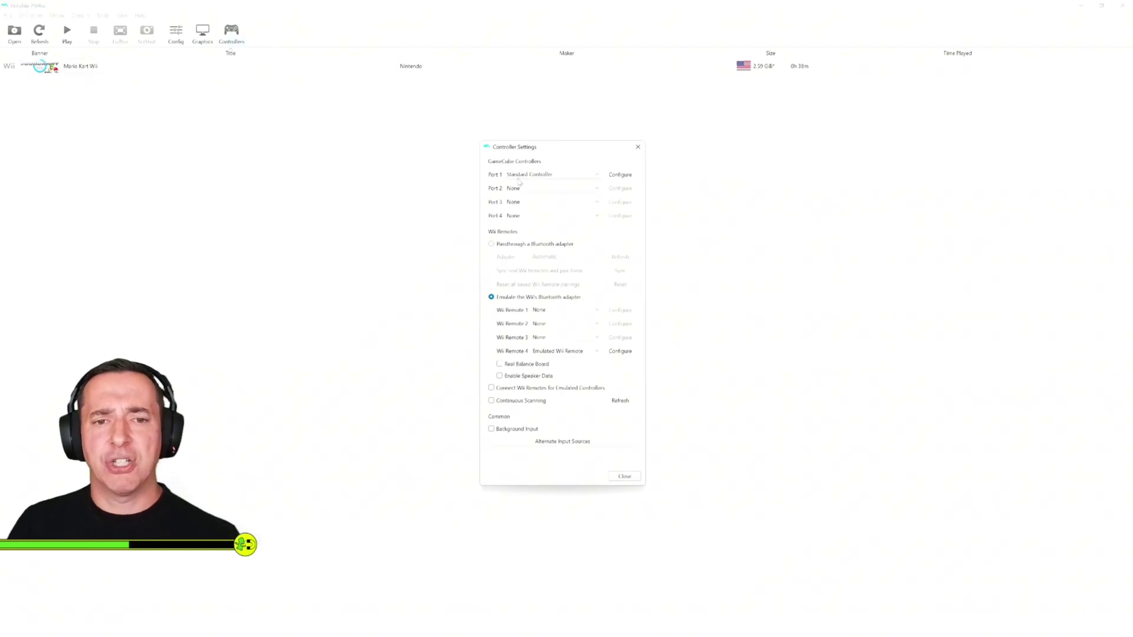
click(567, 173)
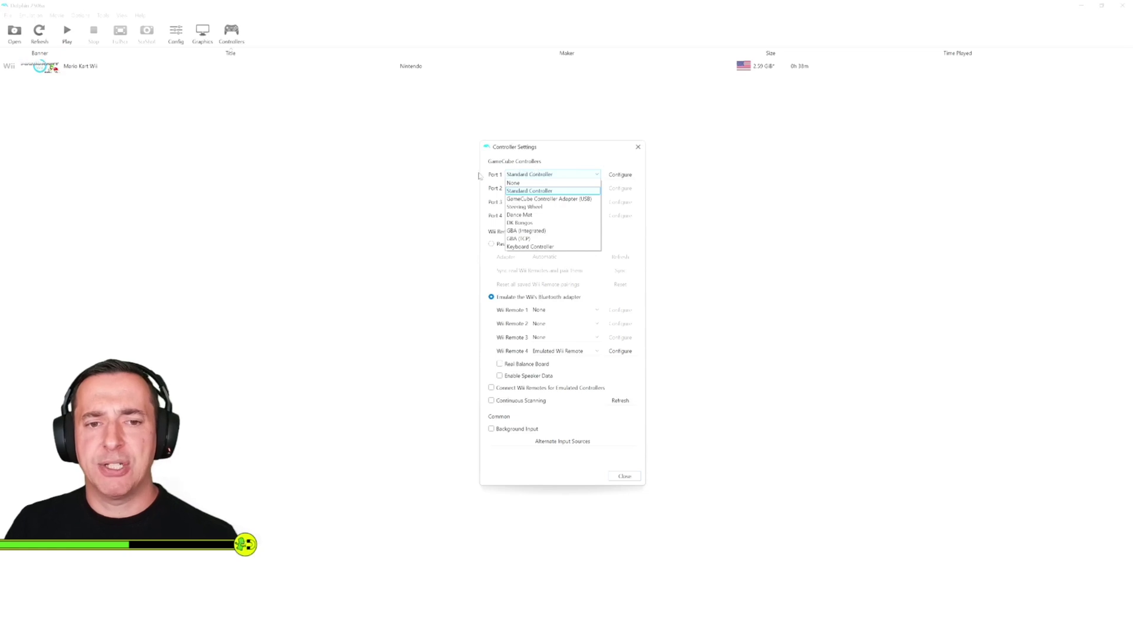
click(467, 186)
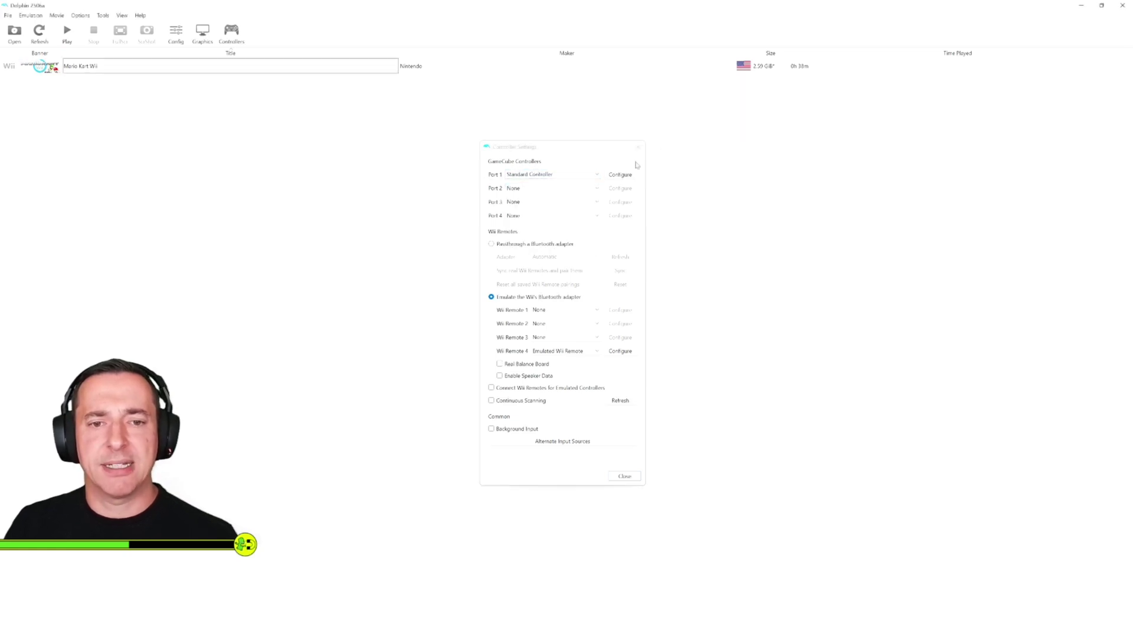
click(582, 178)
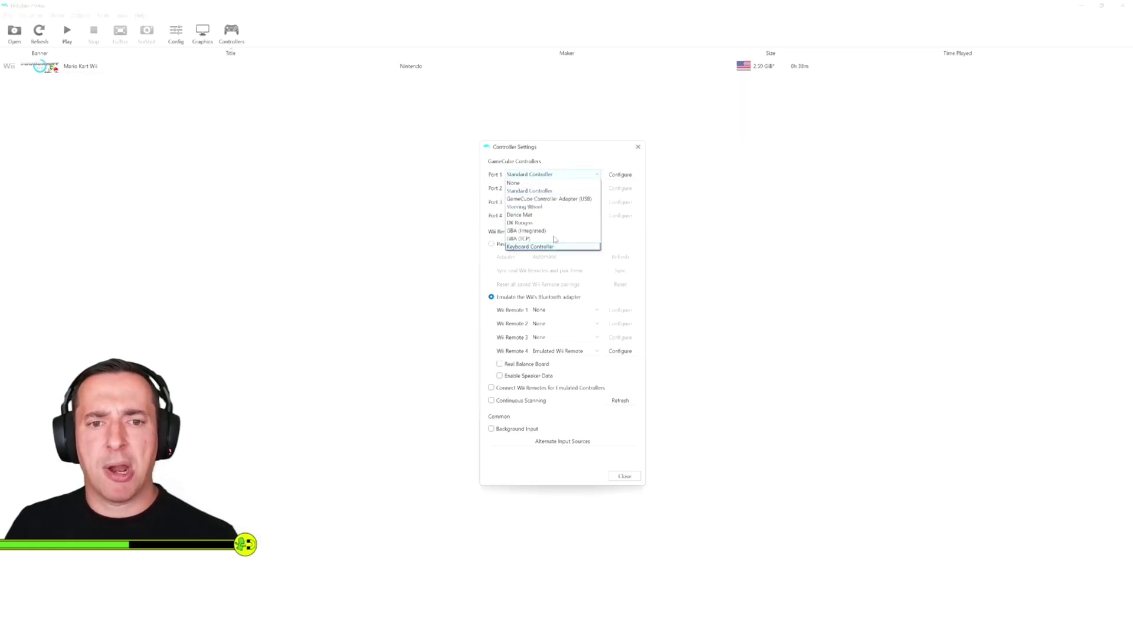
click(638, 148)
click(639, 149)
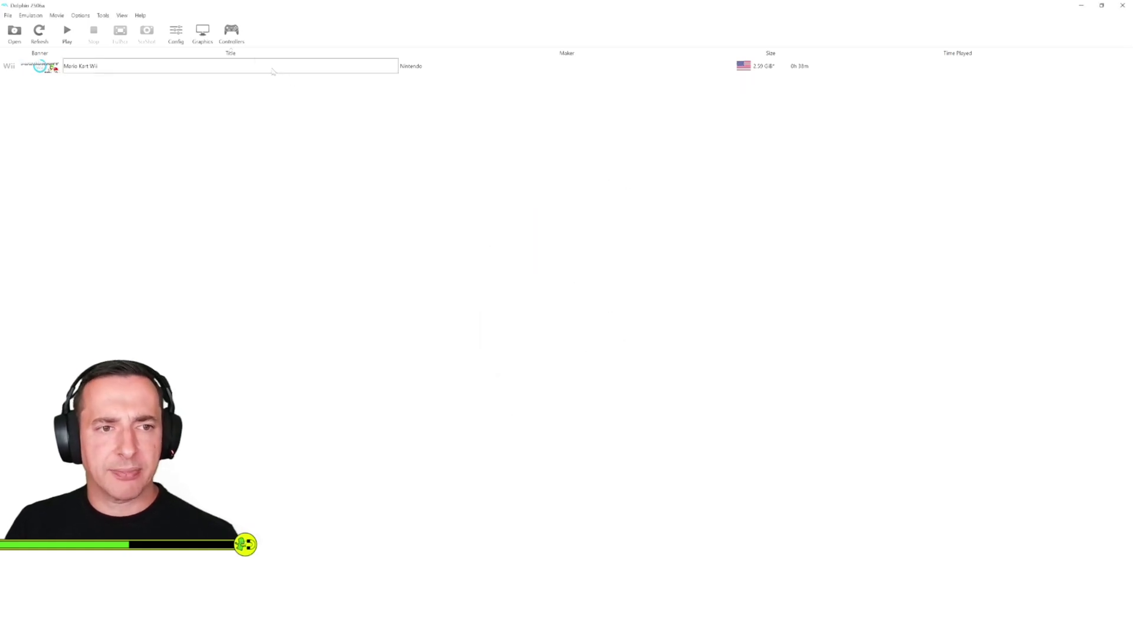
Review the internal resolution choices in the graphics enhancements, including 3x Native for 1080p, and close the settings without changing the resolution
click(203, 32)
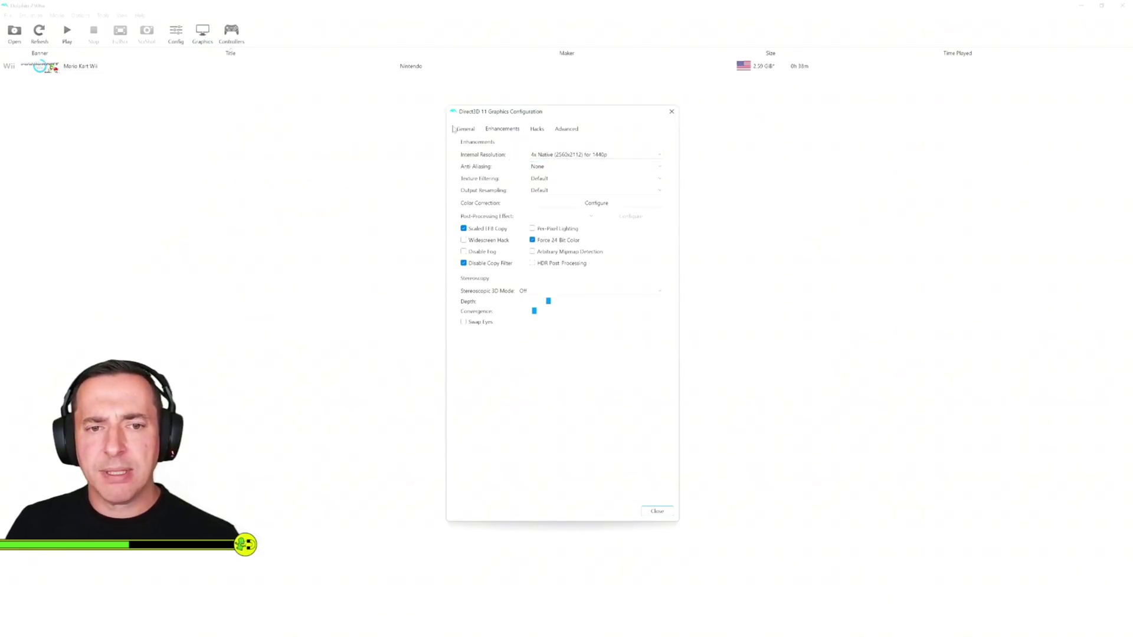
click(539, 155)
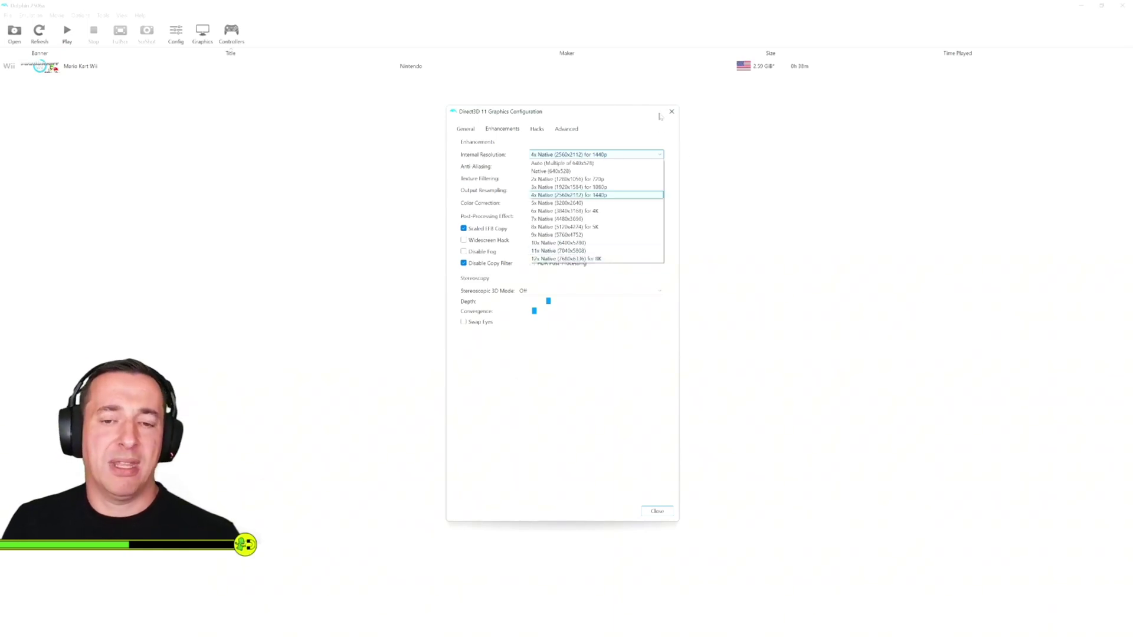
key(Up)
key(Up)
key(Up)
key(Up)
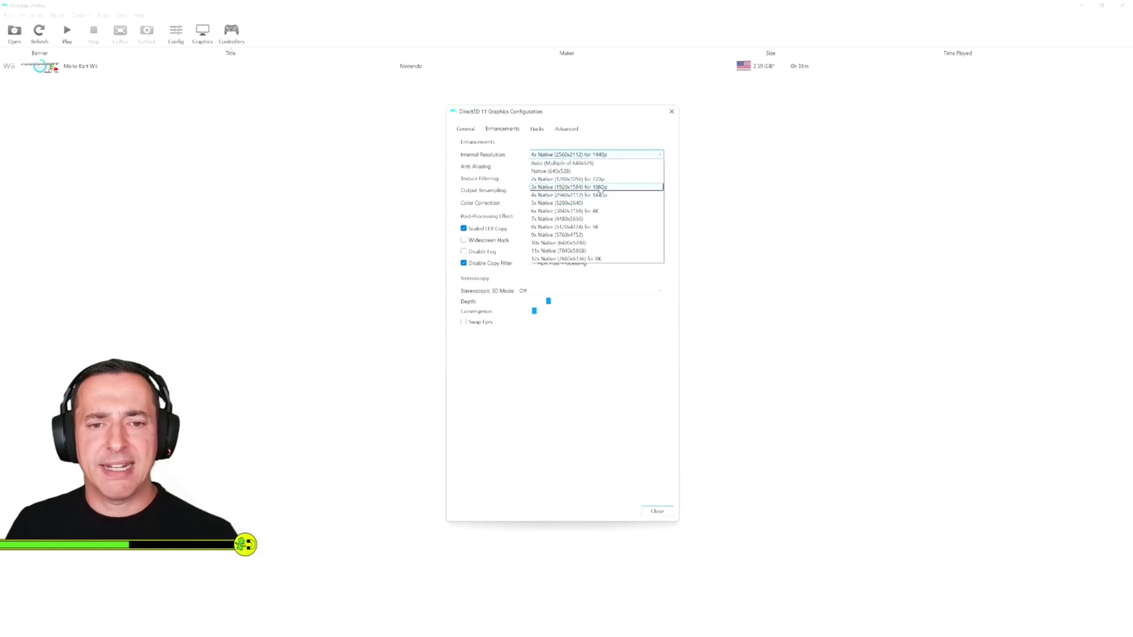
click(673, 112)
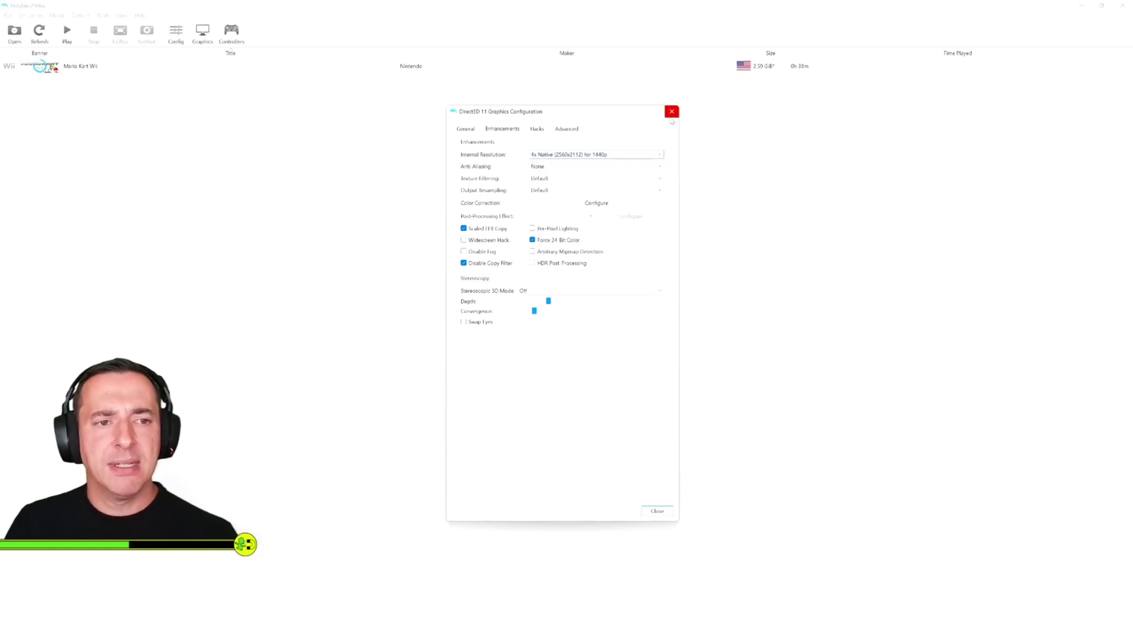
click(671, 112)
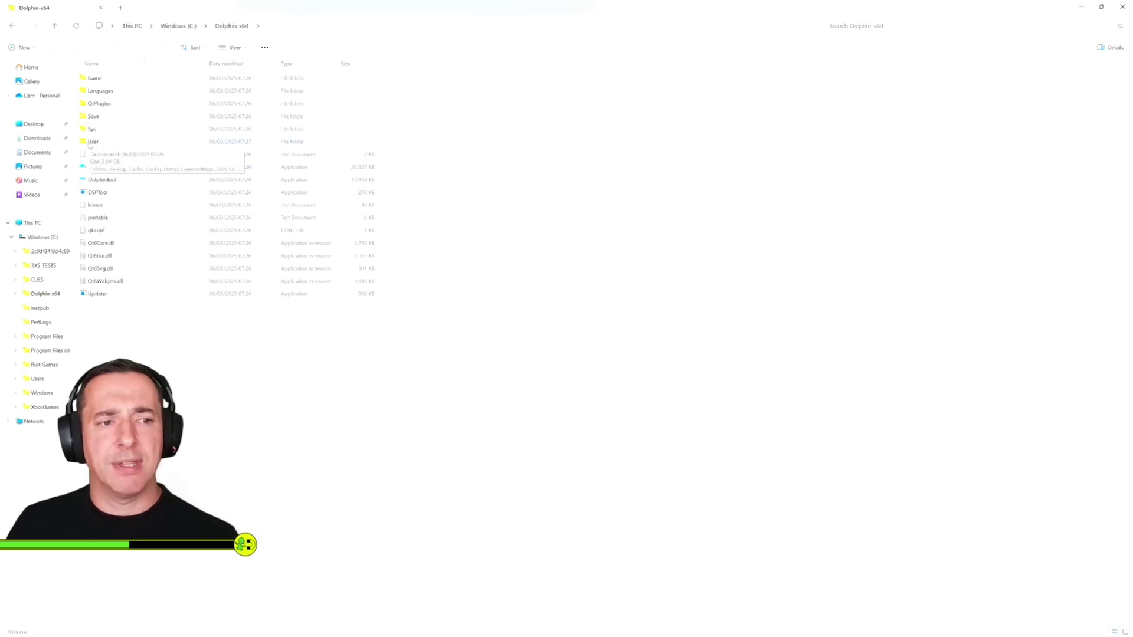
In File Explorer, open the User > Load > Textures > RMC folder inside the Dolphin-x64 folder
double_click(91, 143)
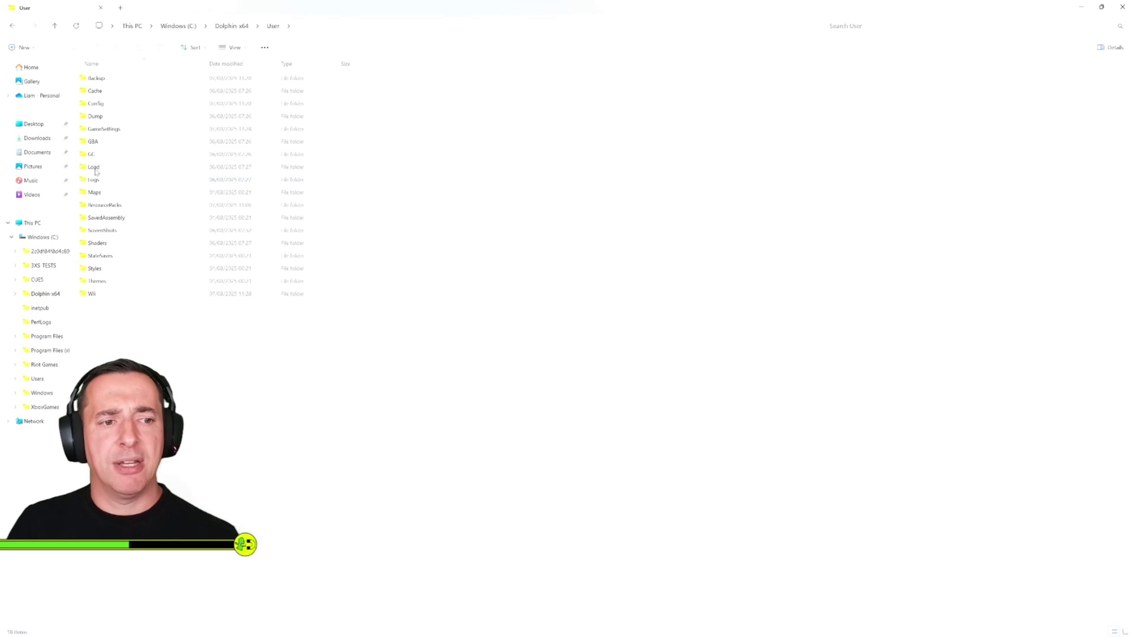
double_click(95, 167)
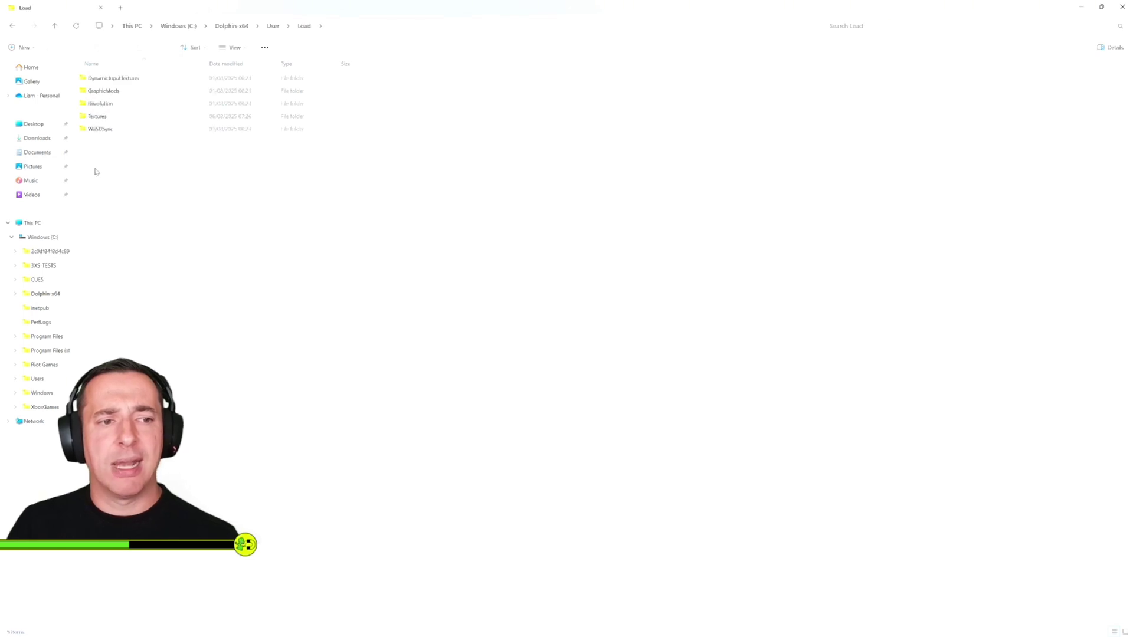
click(104, 116)
double_click(104, 117)
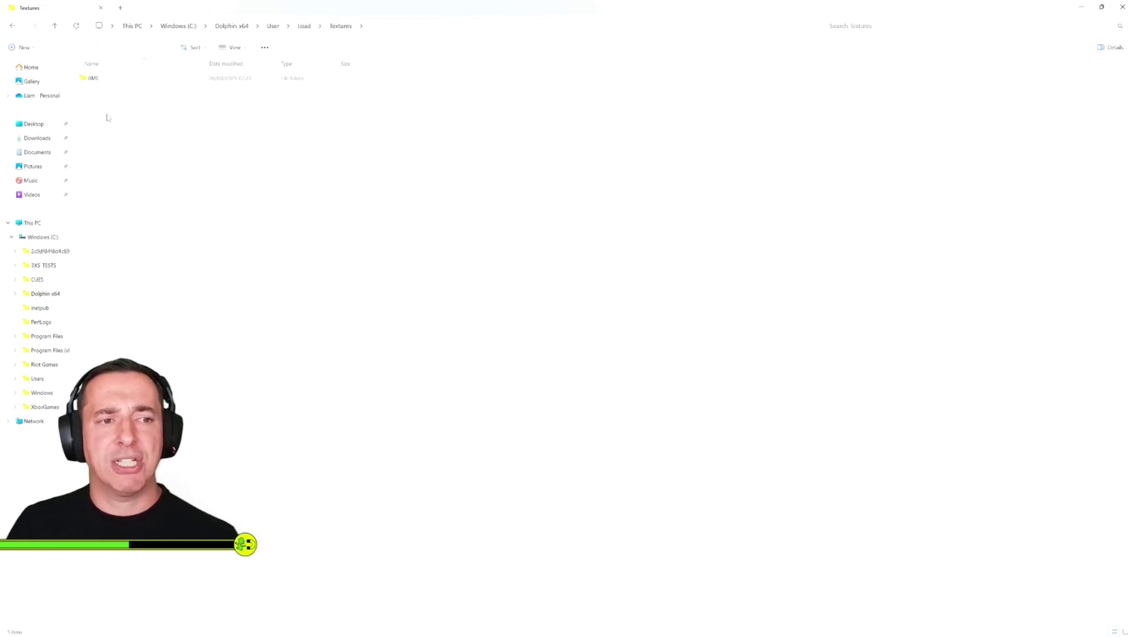
double_click(94, 78)
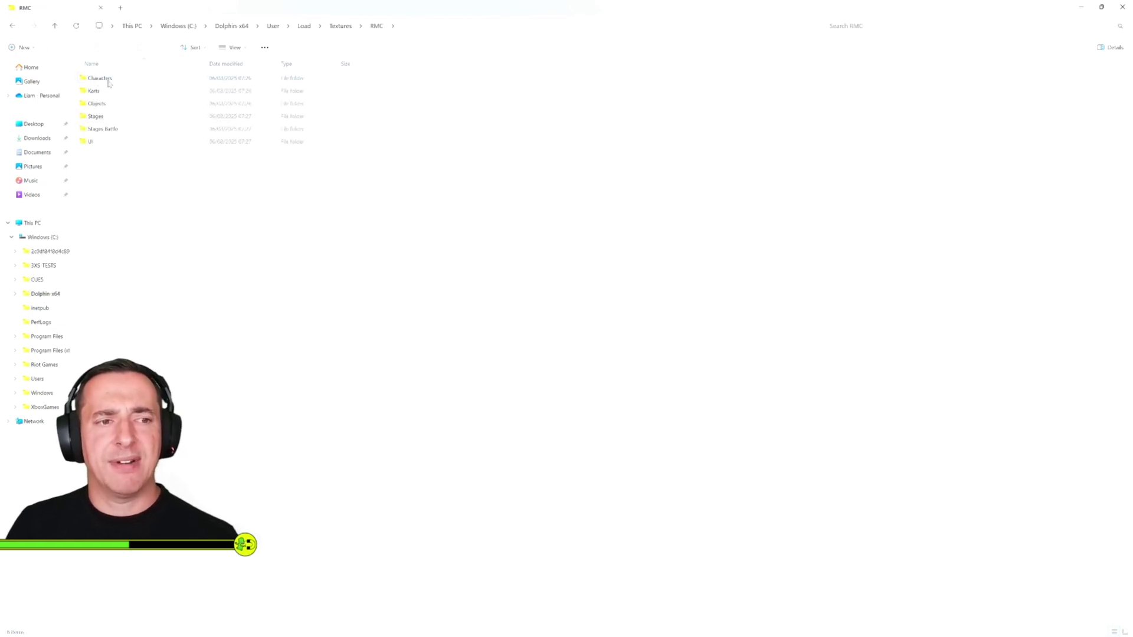
View the tex1_256x128 texture image in the Baby Luigi folder under Characters, and close the image viewer
double_click(103, 79)
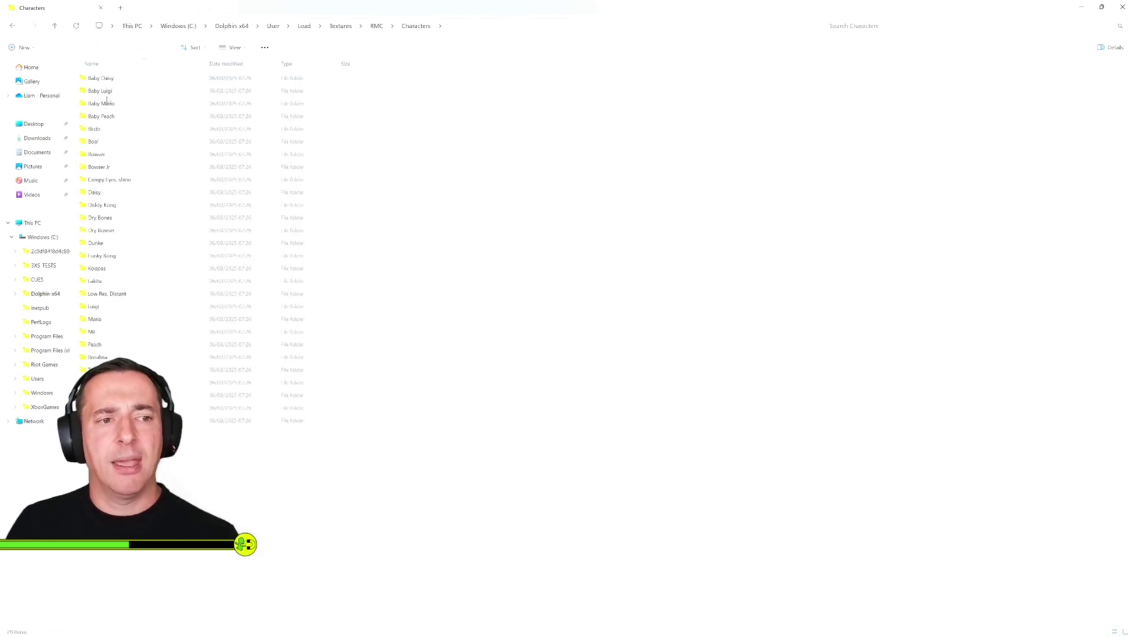
double_click(101, 91)
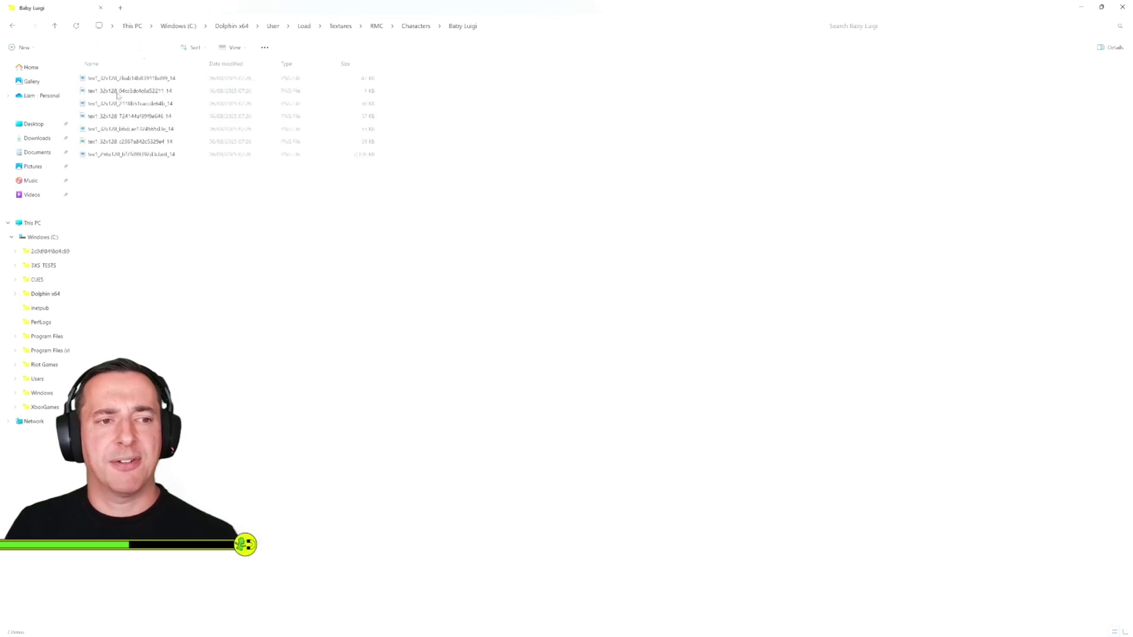
double_click(145, 154)
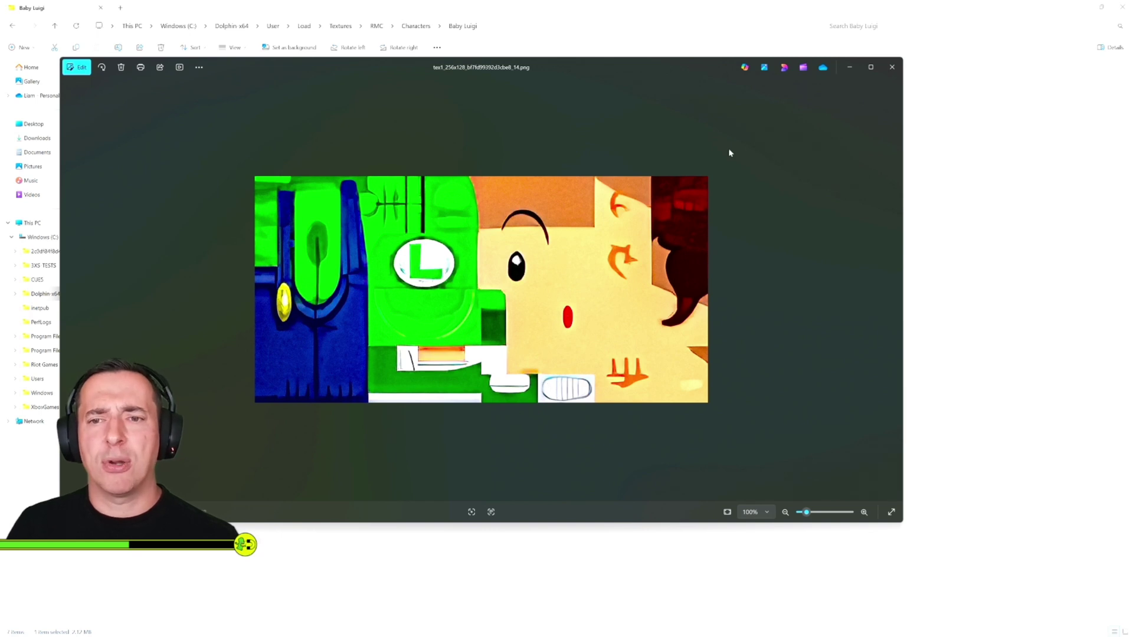
click(889, 71)
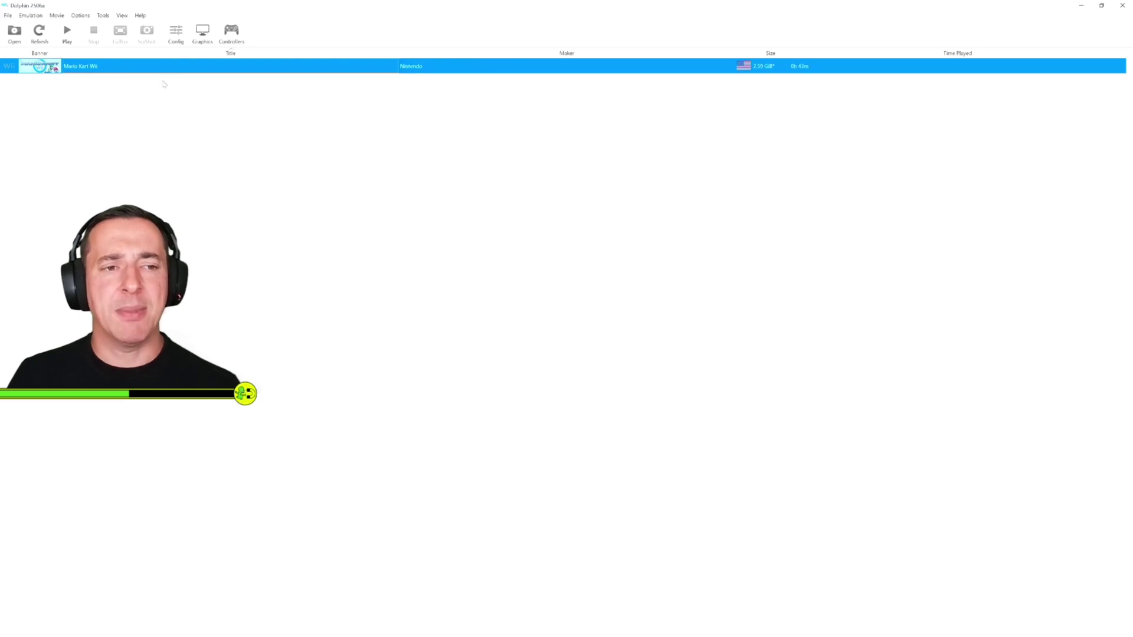
Switch back to Dolphin, check the internal resolution choices and the advanced custom texture options, and close the graphics settings
click(204, 33)
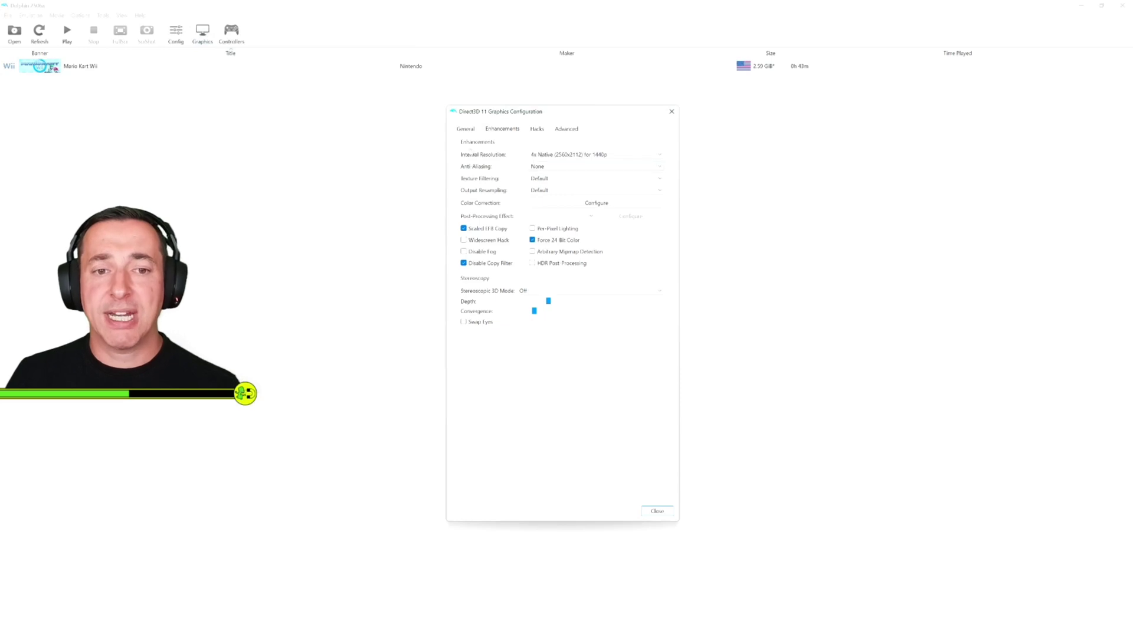
mouse_move(542, 153)
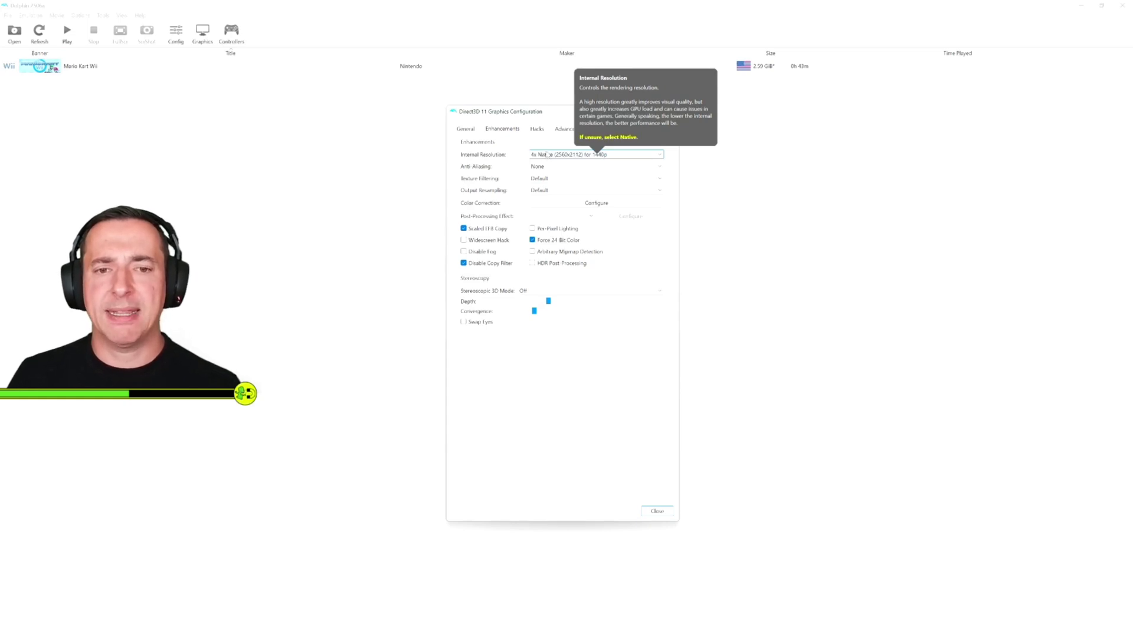
click(547, 154)
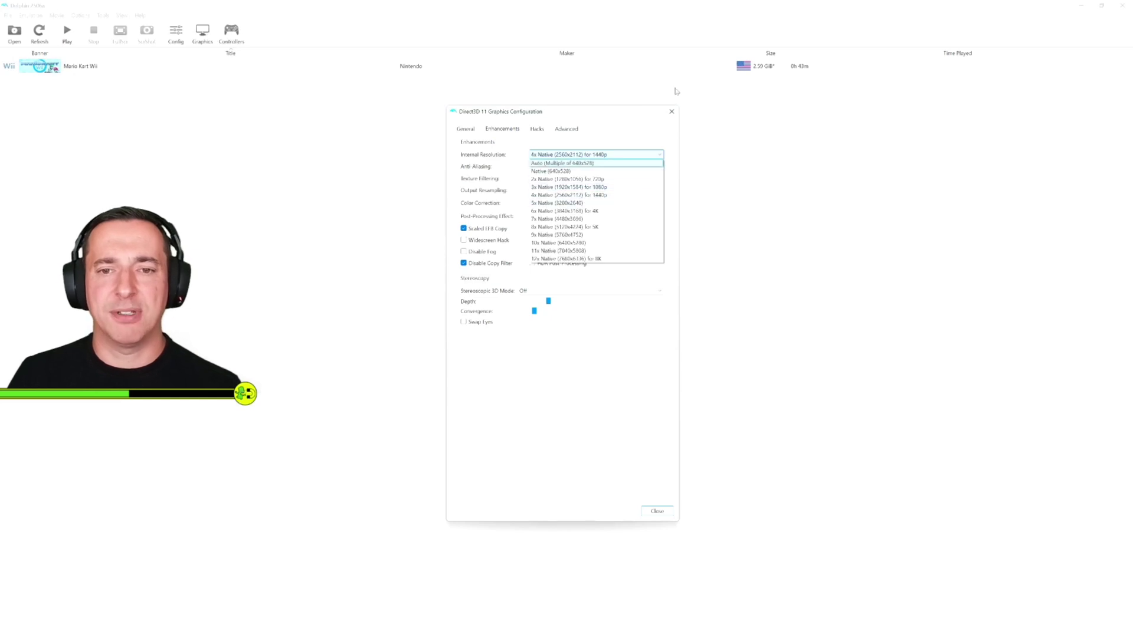
click(565, 135)
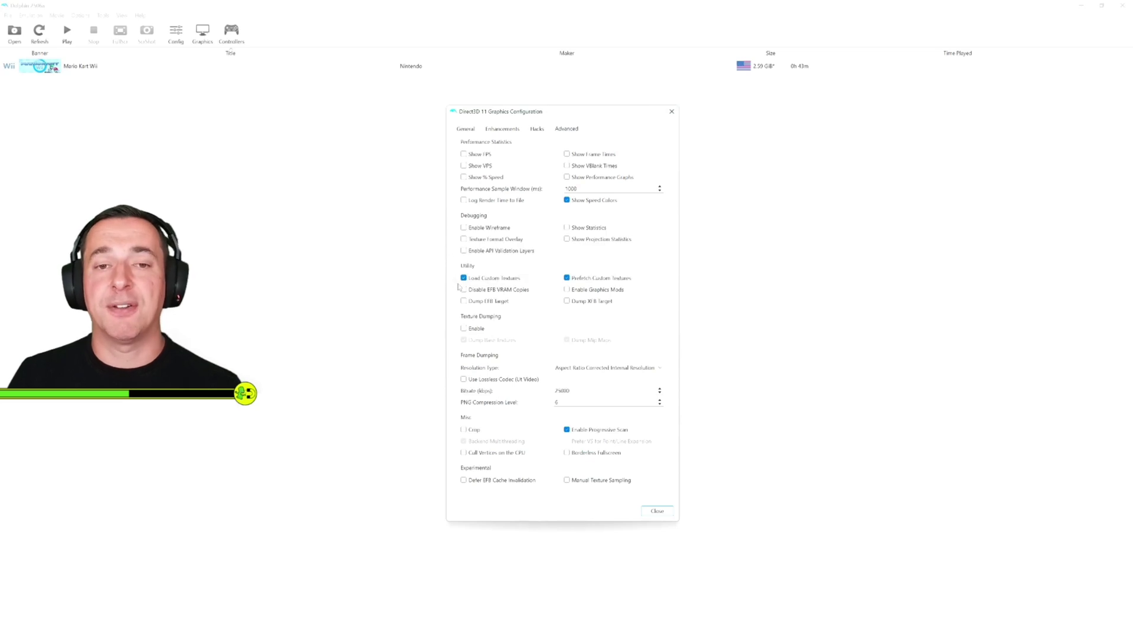
click(672, 112)
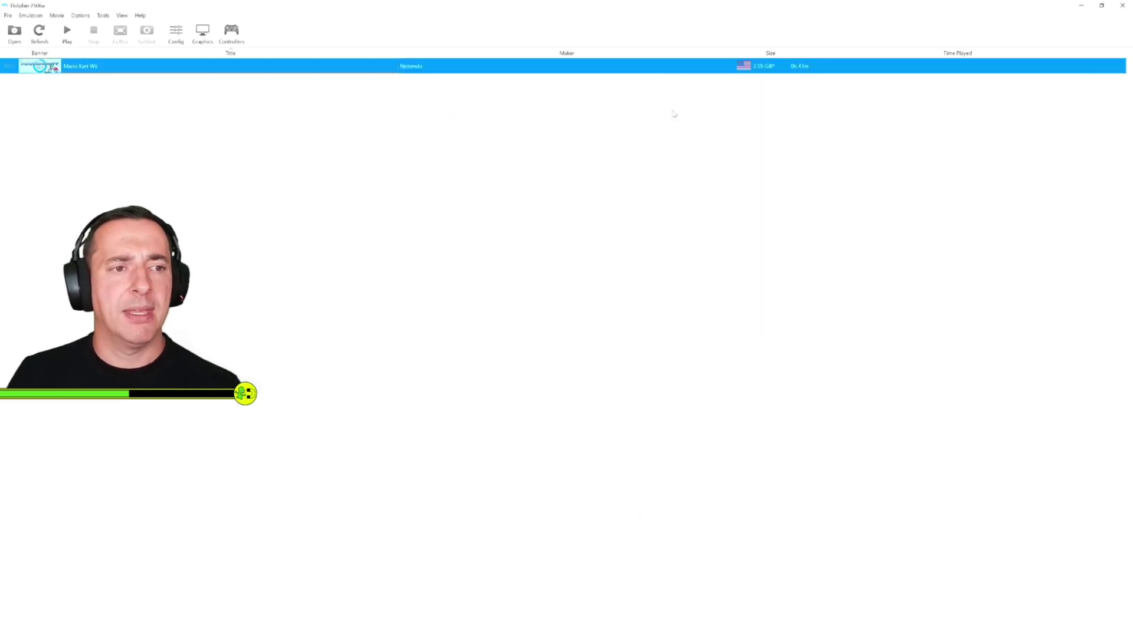
Inspect the Gecko codes in the Mario Kart Wii properties down to No Sun Filter, and close the properties
right_click(90, 69)
click(99, 79)
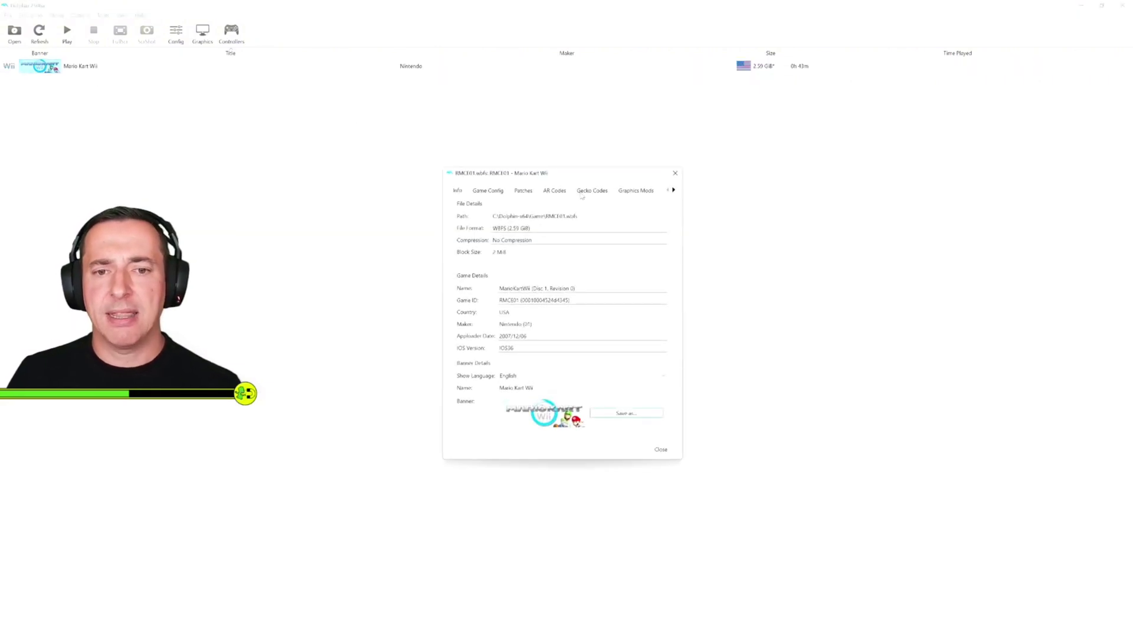
click(591, 190)
scroll(523, 247, down, 5)
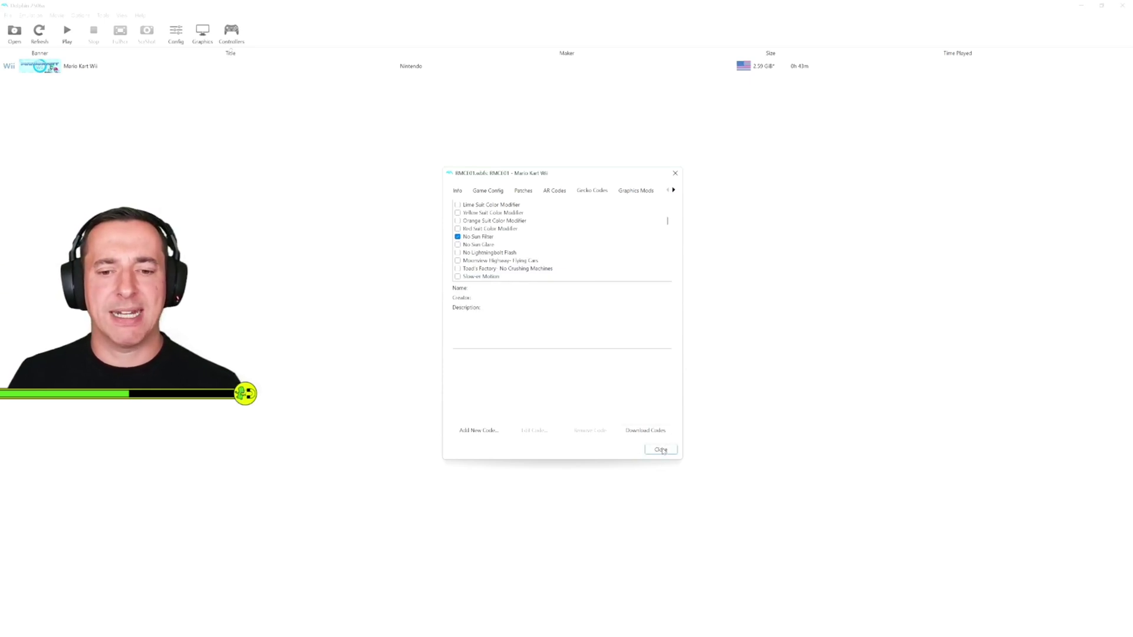
click(661, 449)
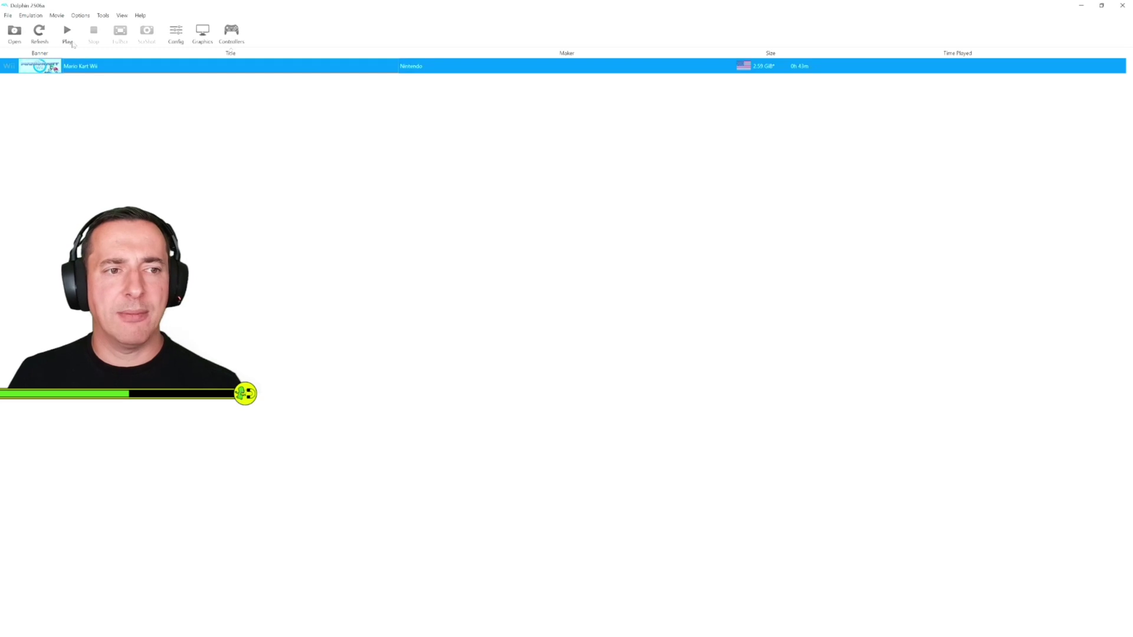
Launch Mario Kart Wii and start the 50cc Mushroom Cup Grand Prix with Mario in the Standard Kart M
click(66, 32)
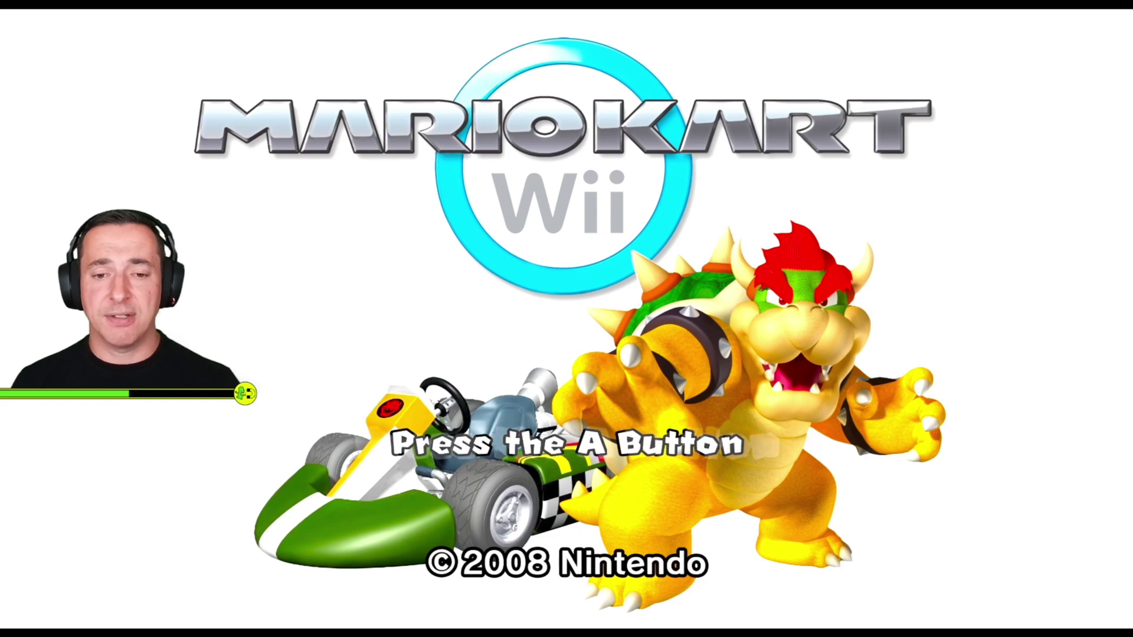
key(Return)
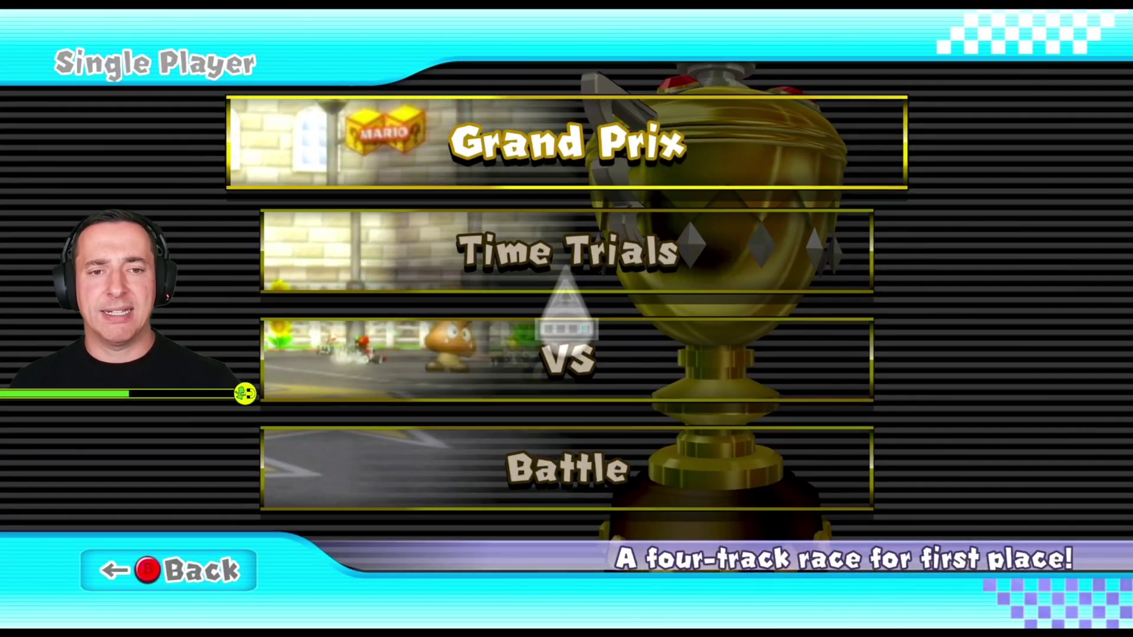
key(Return)
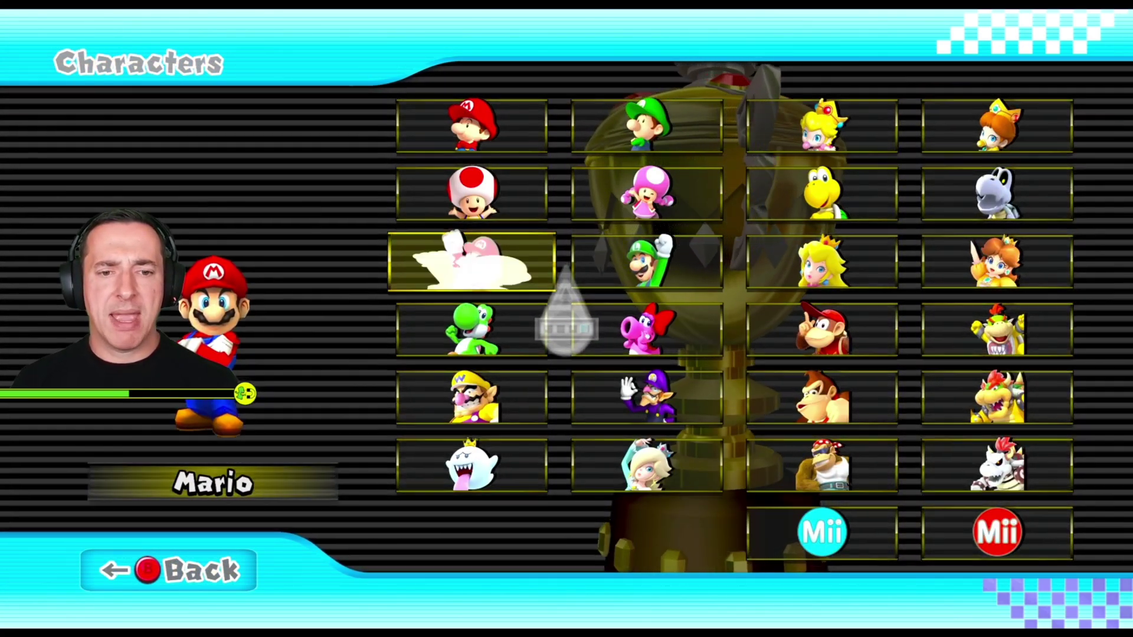
key(Return)
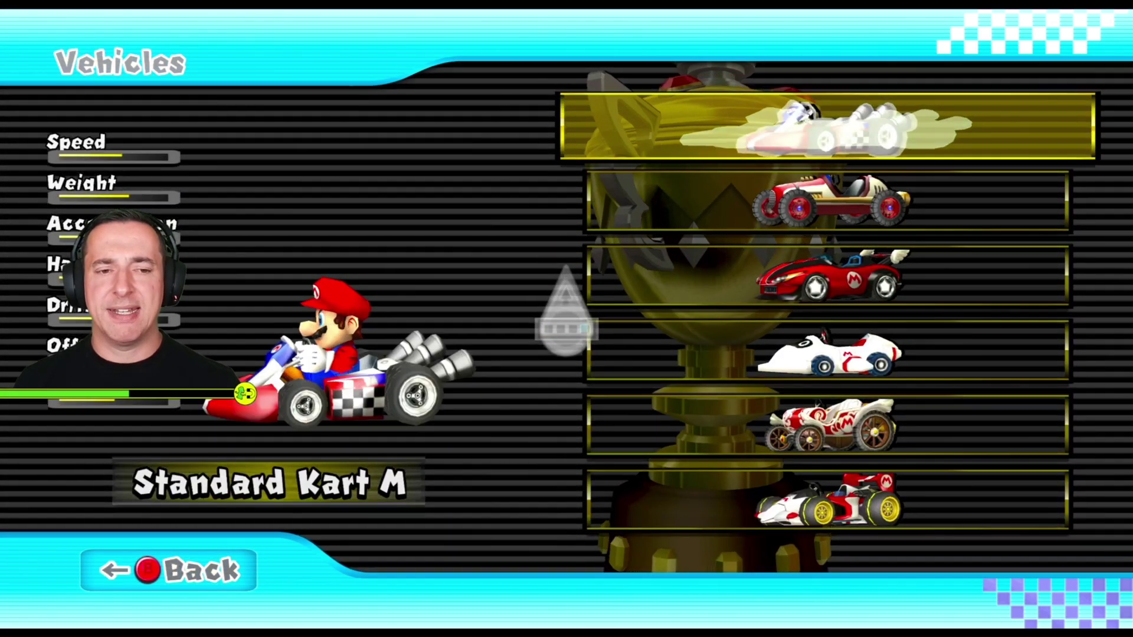
key(Return)
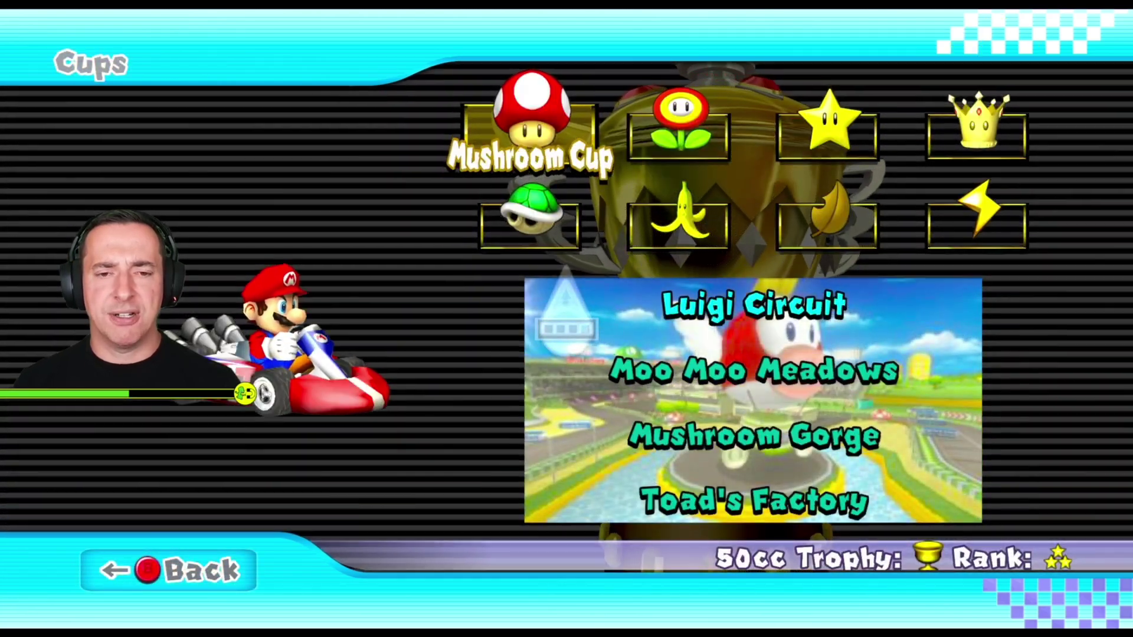
key(Return)
key(Return)
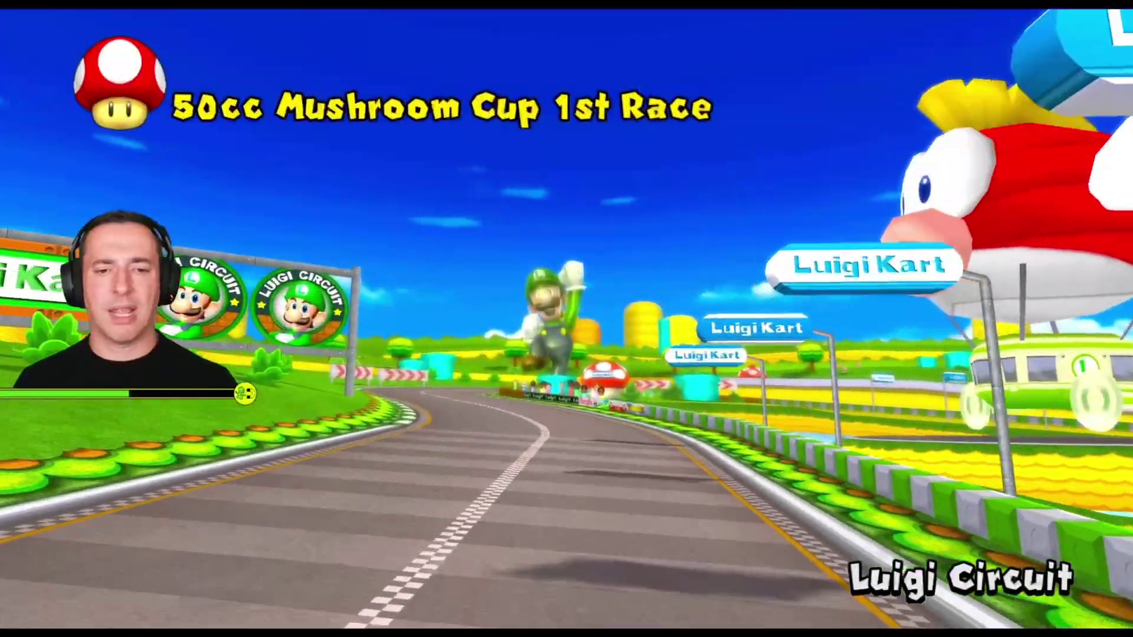